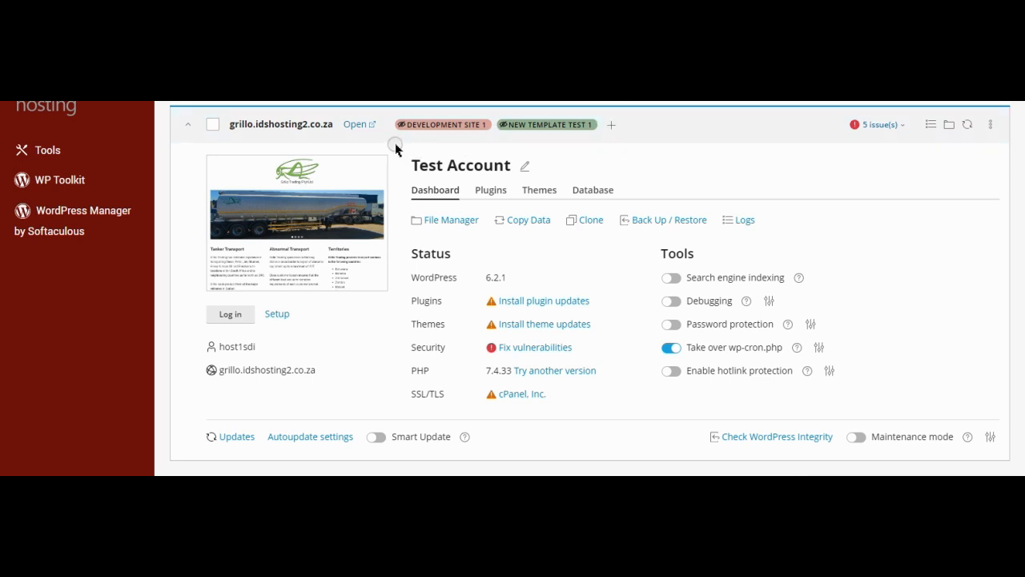
Open the site's administrator login setup, review its fields including the new password field, and close it without changes
left_click(231, 319)
left_click(227, 315)
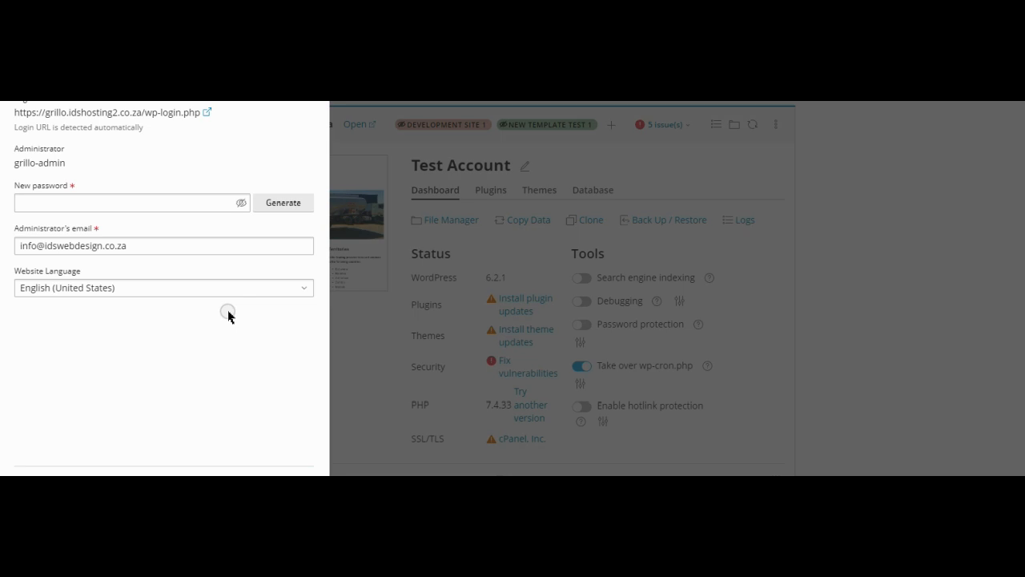
left_click(141, 202)
key("Escape")
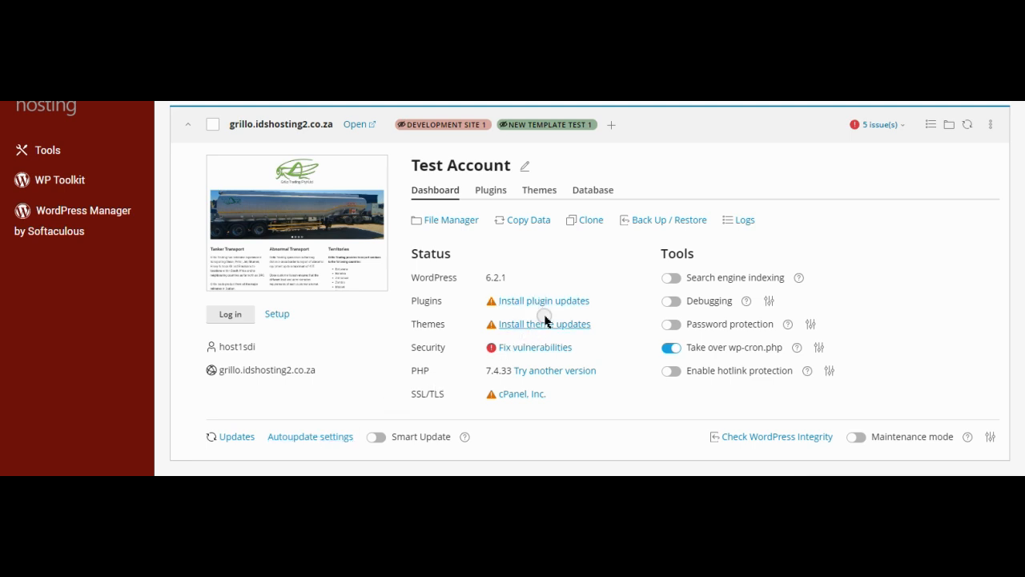
left_click(380, 444)
left_click(435, 220)
left_click(459, 224)
left_click(654, 223)
left_click(654, 223)
Examine the pending WPForms Lite plugin update and the automatic update settings, and close both without updating
left_click(542, 300)
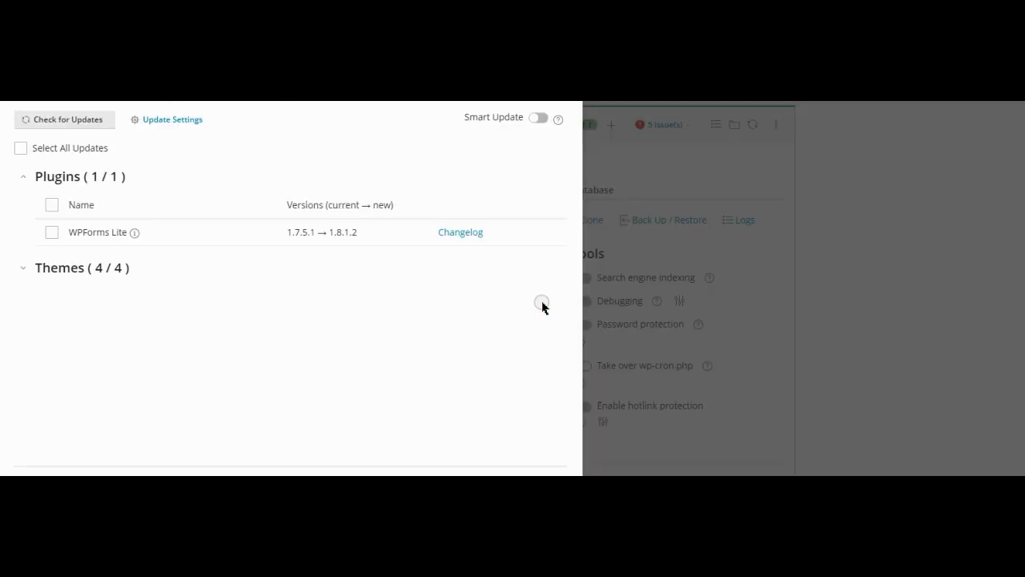
left_click(52, 234)
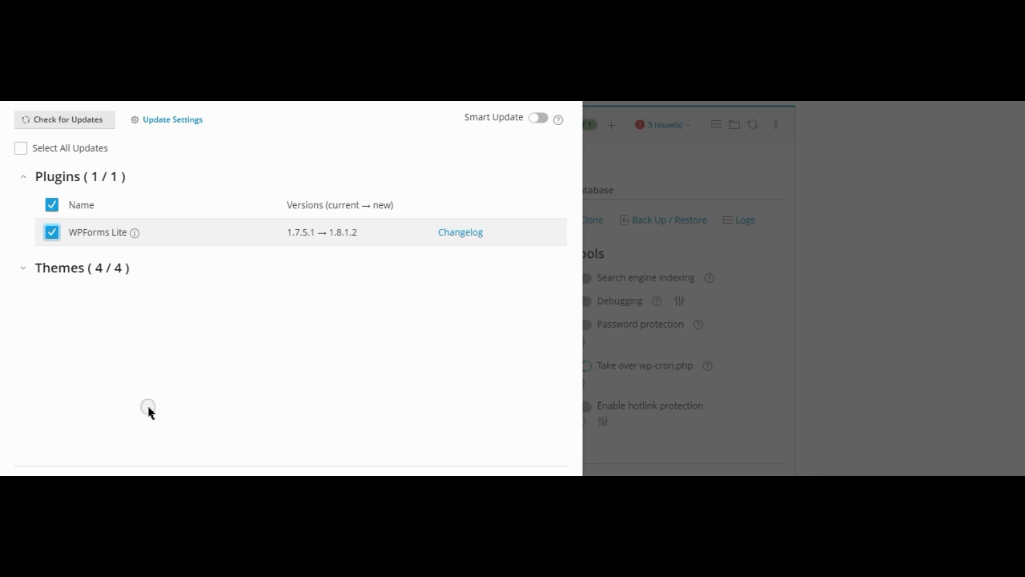
left_click(169, 126)
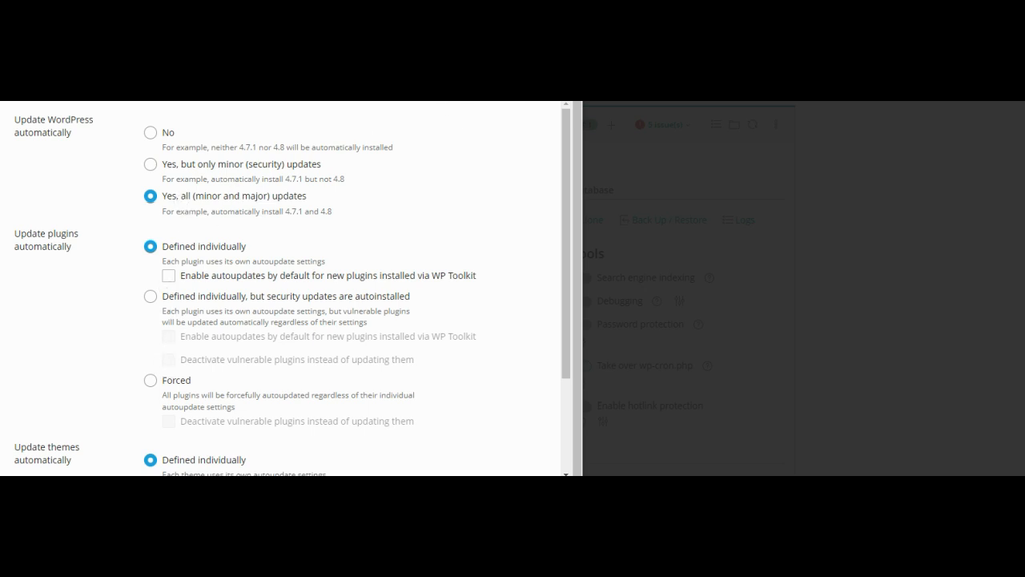
key("Escape")
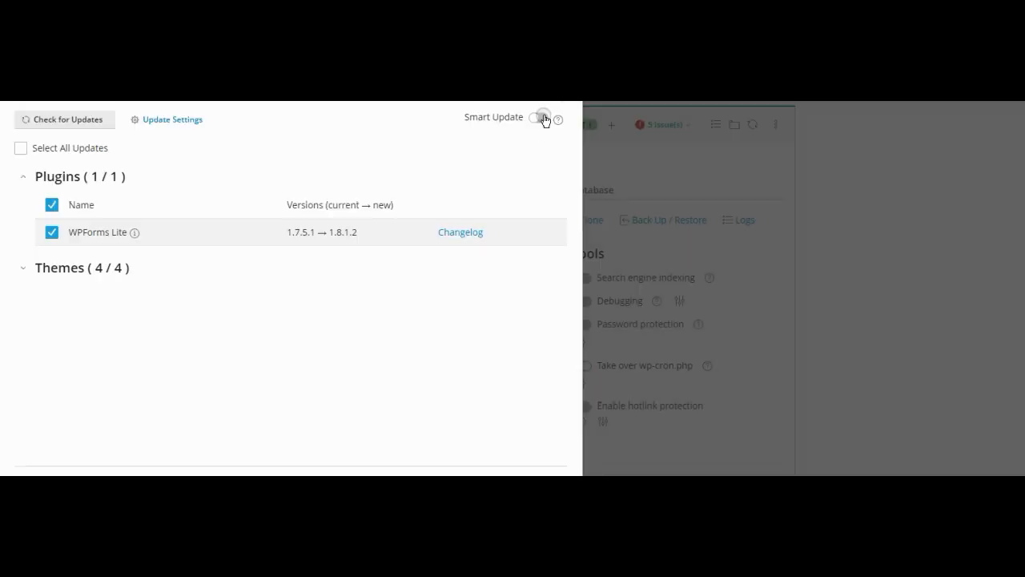
key("Escape")
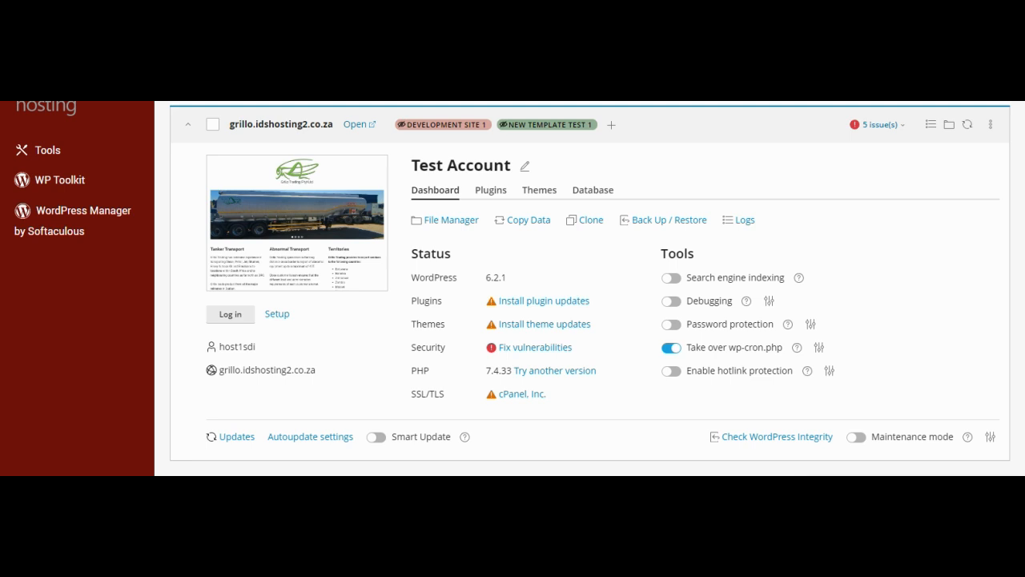
left_click(532, 325)
left_click(557, 279)
double_click(505, 276)
left_click(571, 278)
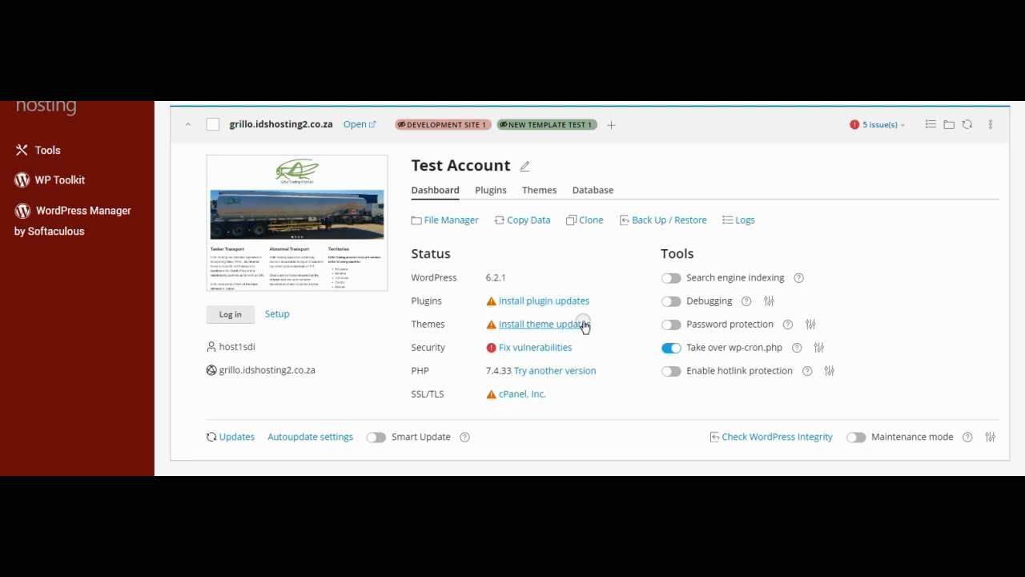
Examine the site's WordPress vulnerabilities and the full list of available security measures with their statuses
left_click(545, 351)
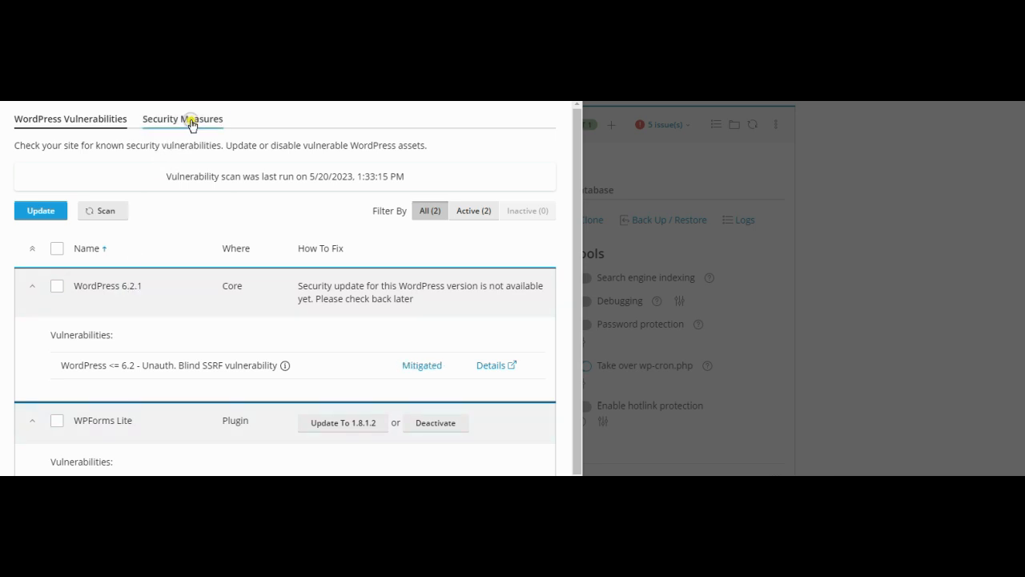
left_click(192, 123)
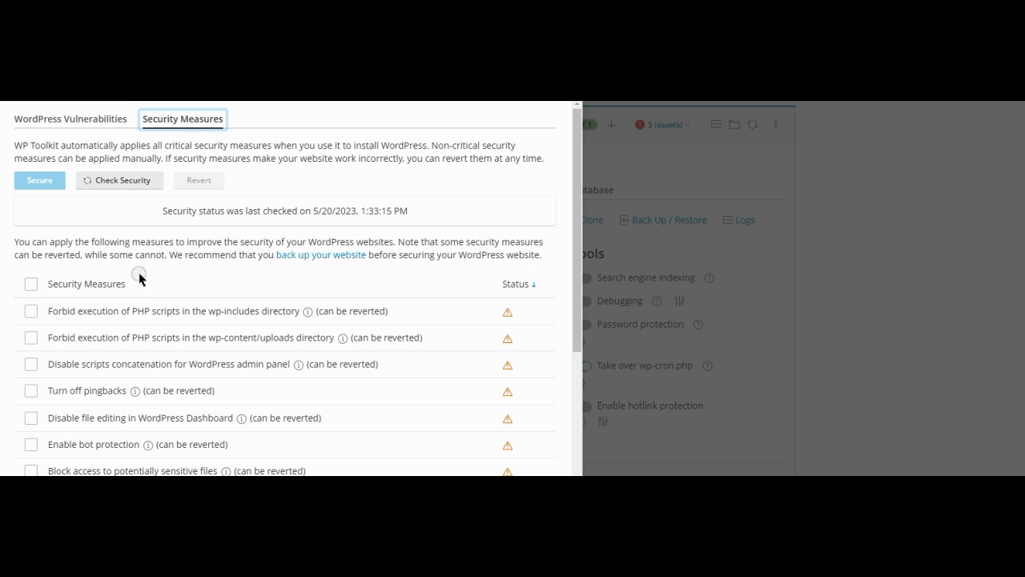
scroll(167, 376, "down", 1)
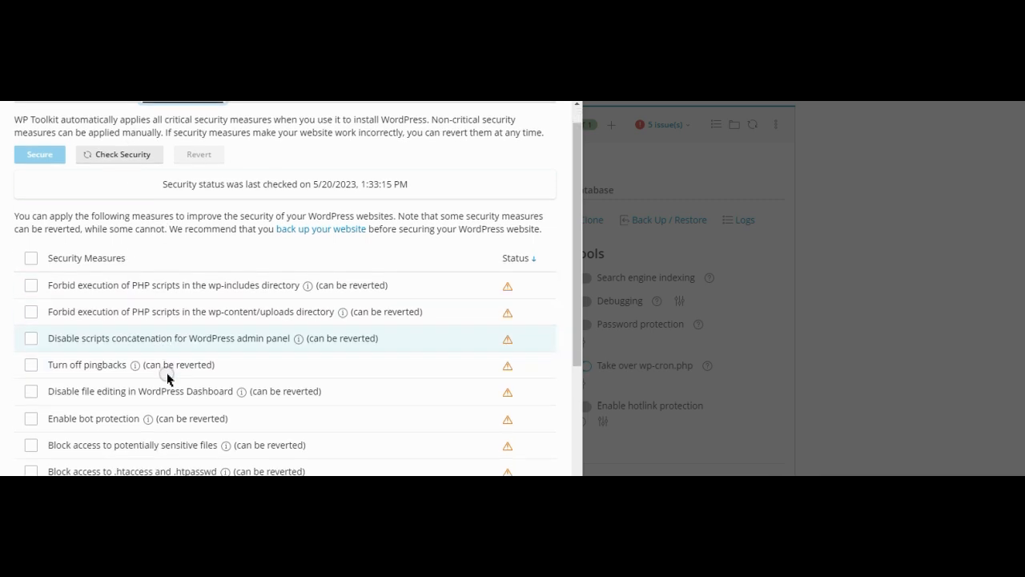
scroll(167, 375, "down", 3)
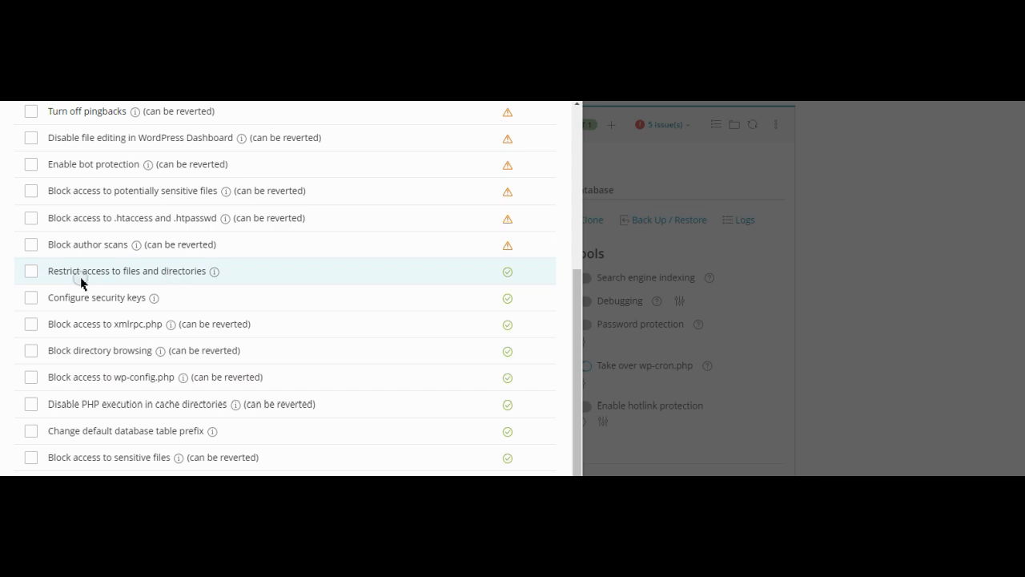
scroll(222, 265, "up", 2)
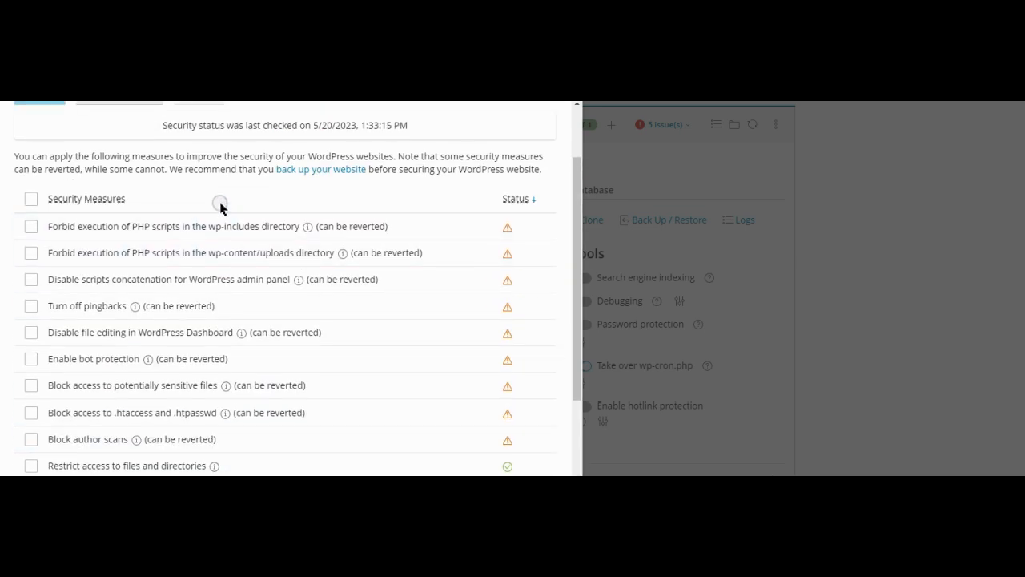
scroll(204, 211, "down", 1)
scroll(202, 213, "up", 4)
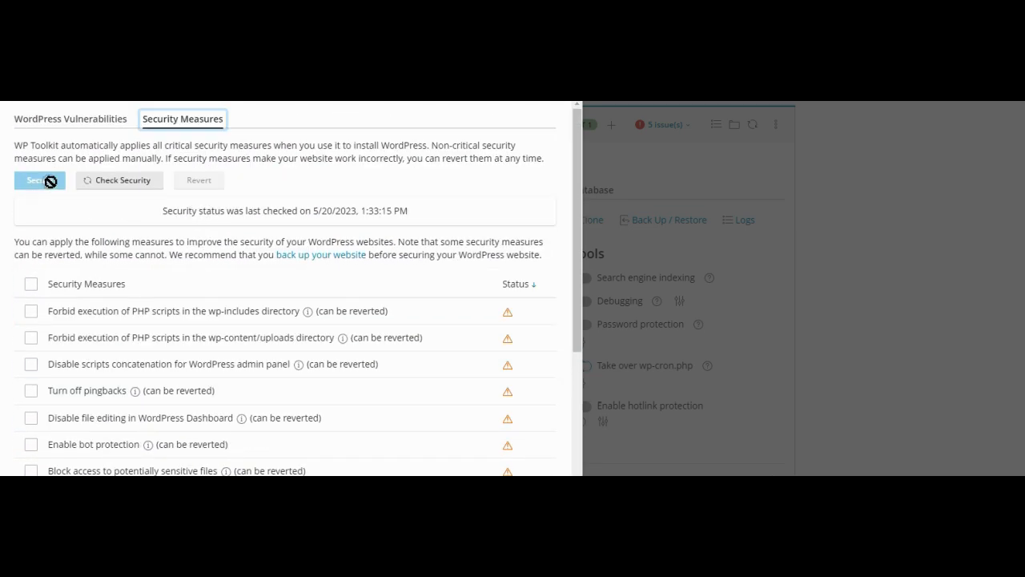
scroll(163, 322, "down", 5)
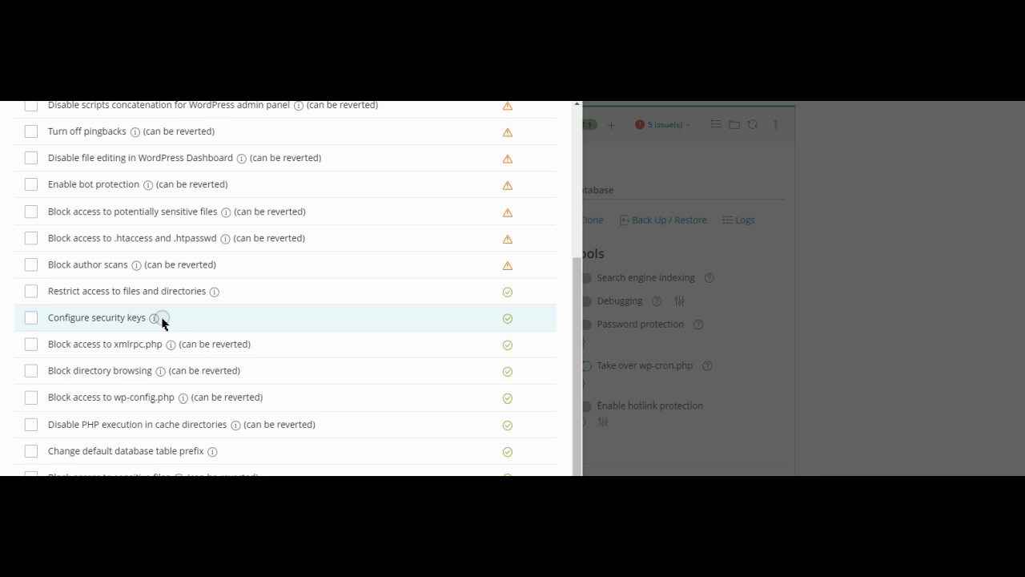
Select the security measures for file and directory access, security keys, xmlrpc.php, directory browsing, wp-config.php, and .htaccess and .htpasswd
left_click(30, 291)
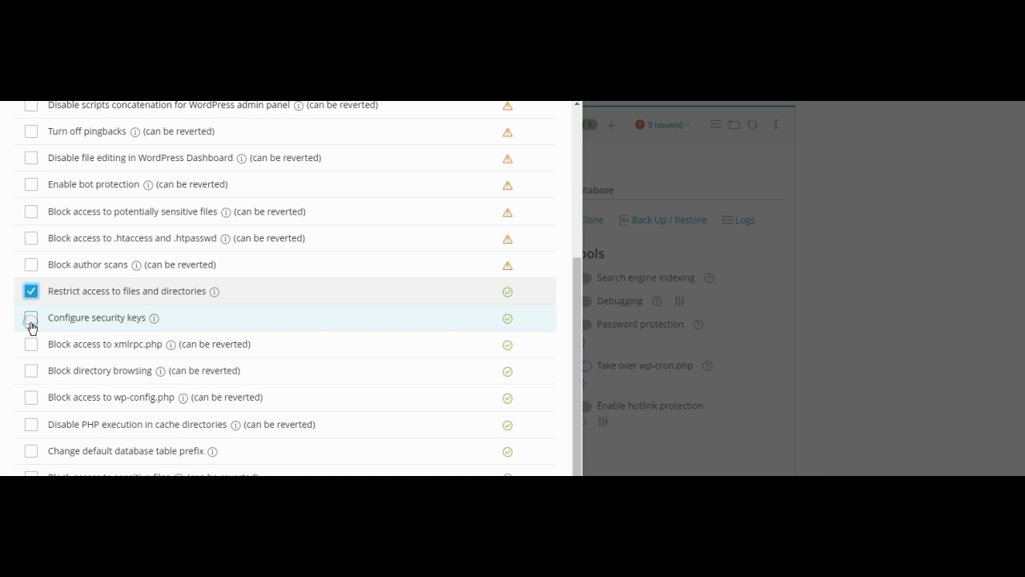
left_click(30, 320)
left_click(31, 344)
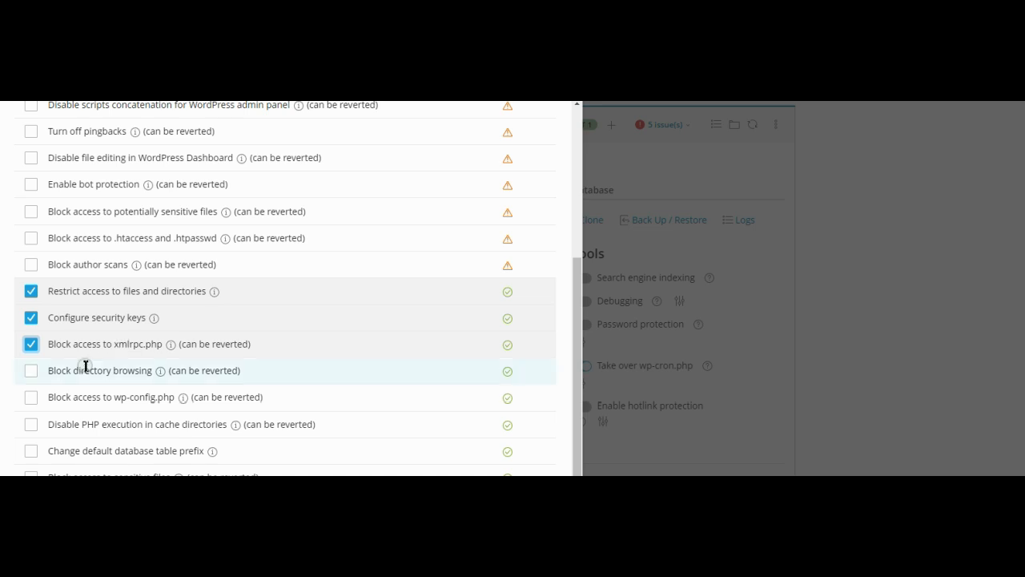
left_click(29, 374)
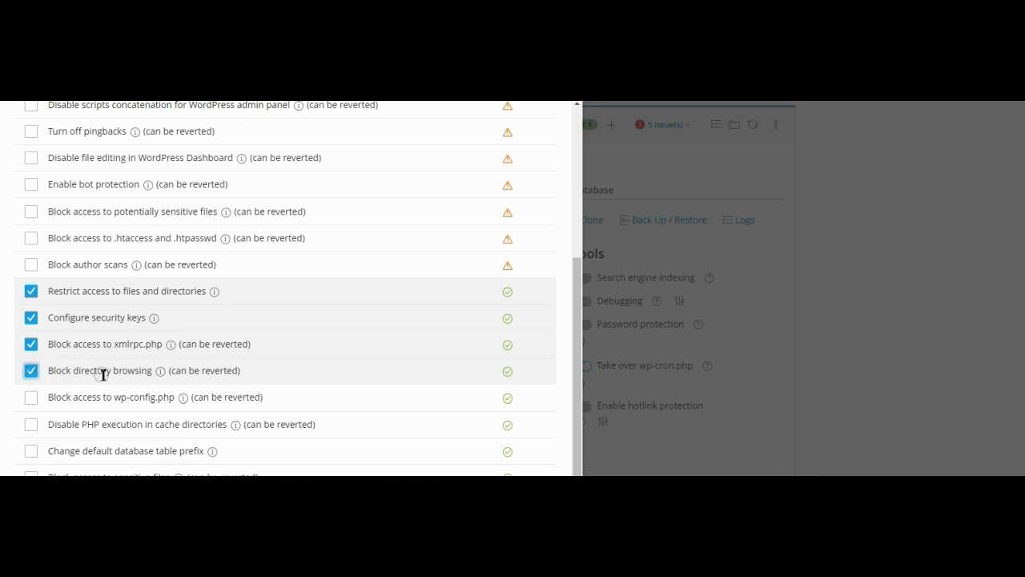
scroll(277, 368, "down", 1)
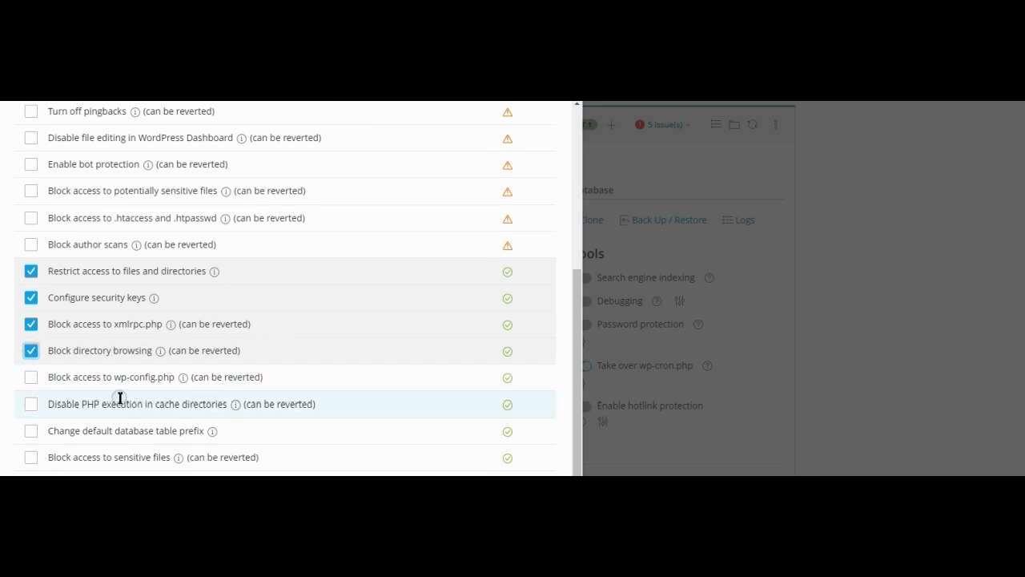
left_click(30, 378)
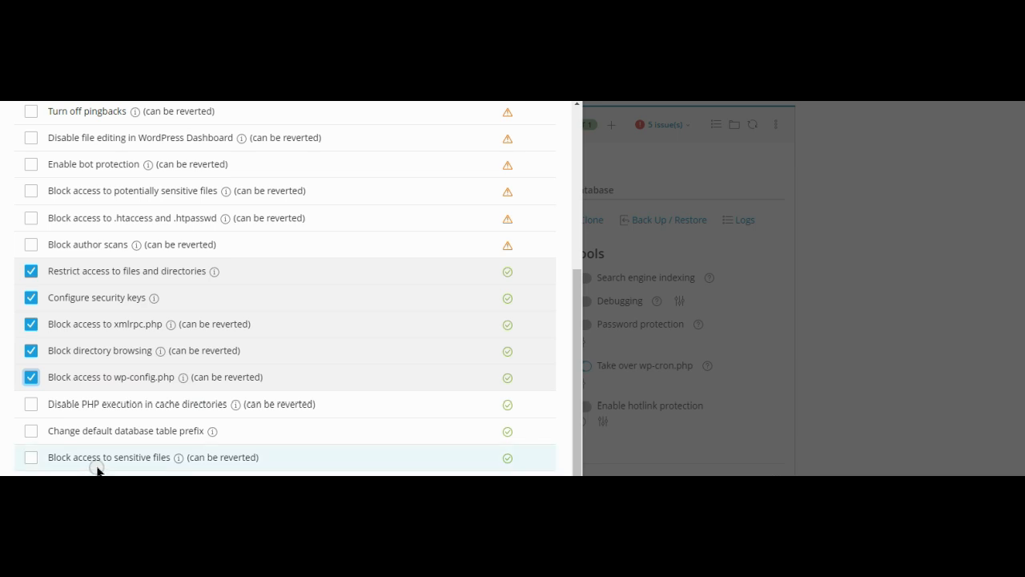
left_click(31, 219)
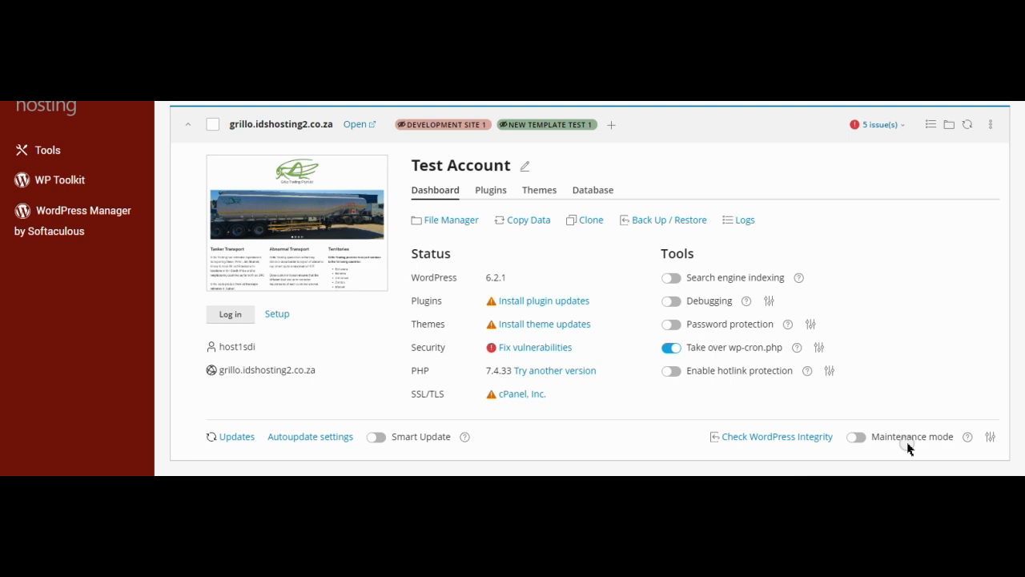
left_click(853, 440)
left_click(568, 300)
Verify the WordPress core checksums in the integrity check and close the check
left_click(784, 436)
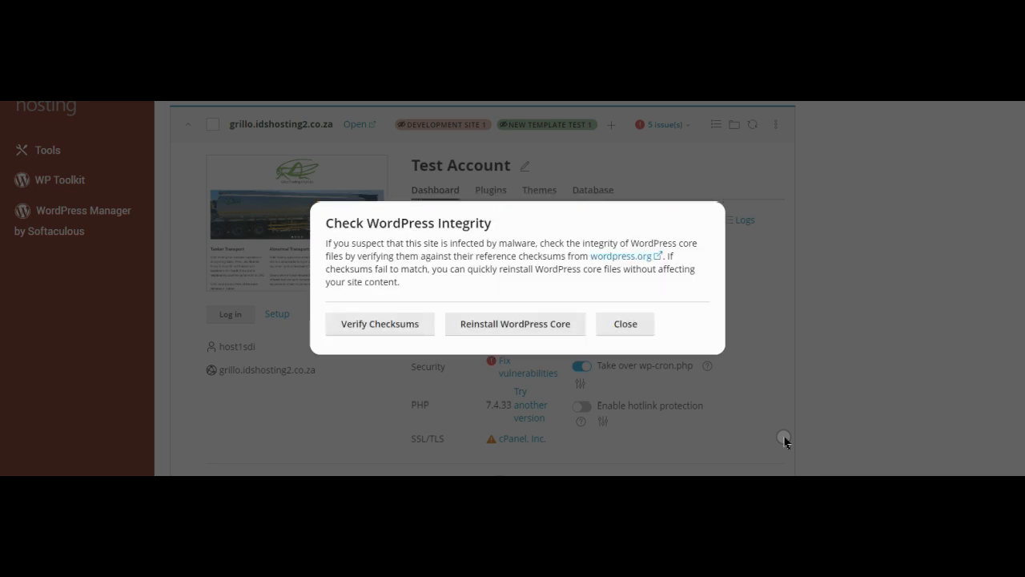
left_click(388, 325)
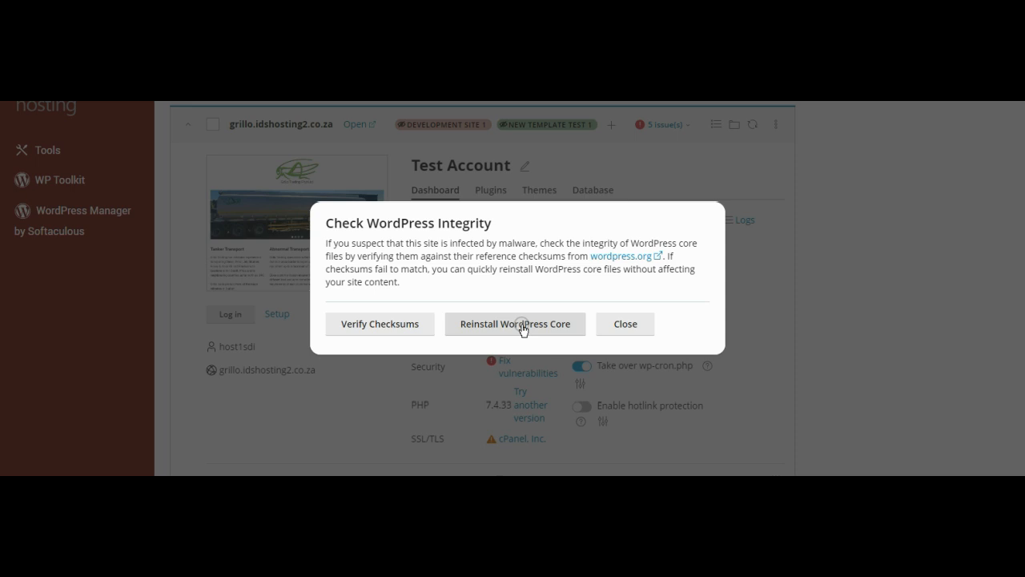
left_click(625, 324)
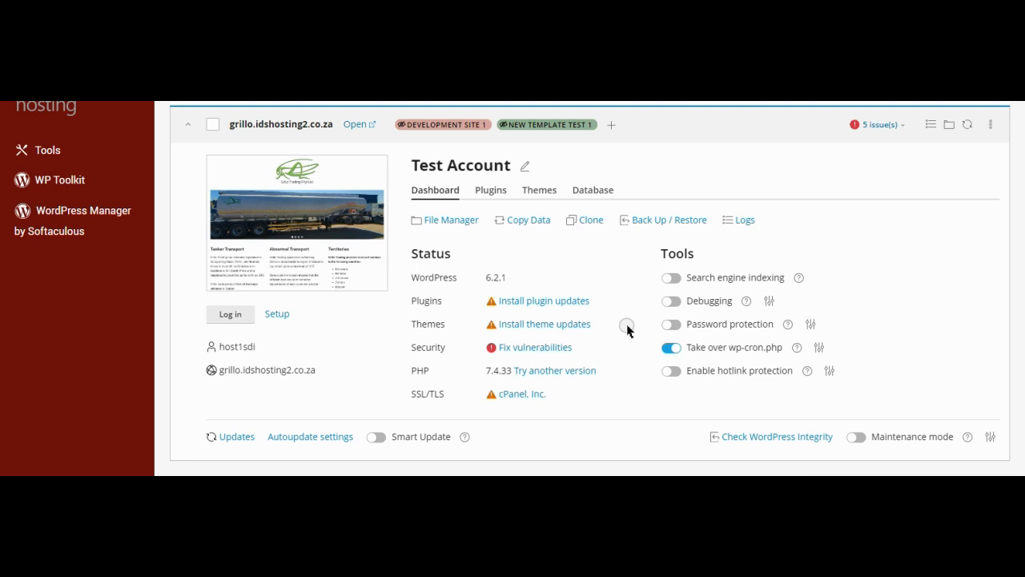
Open the database details of the grillo.idshosting2.co.za site
left_click(592, 190)
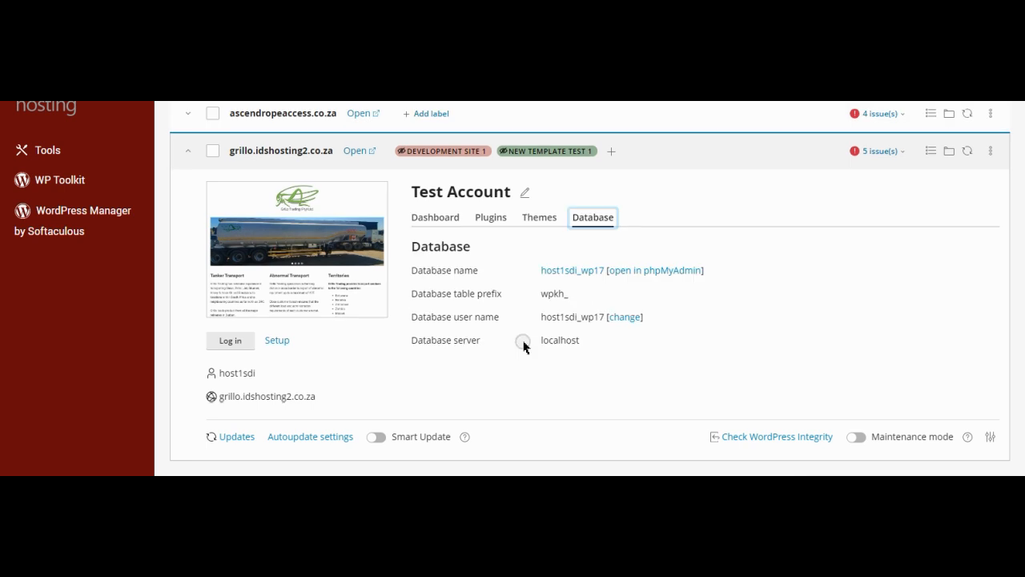